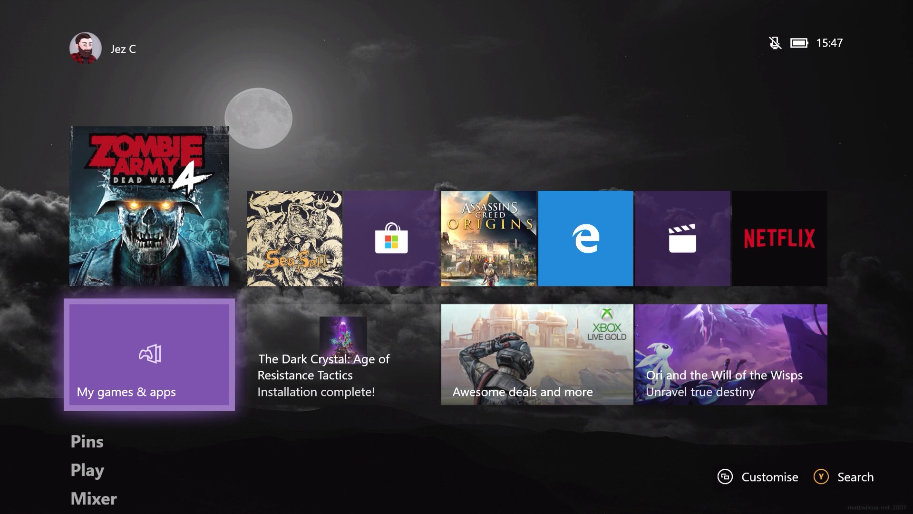
# Step: Scroll Home through the Pins, Play, Mixer and Community groups, then return to Pins and open Customise Home
pyautogui.press('Down')
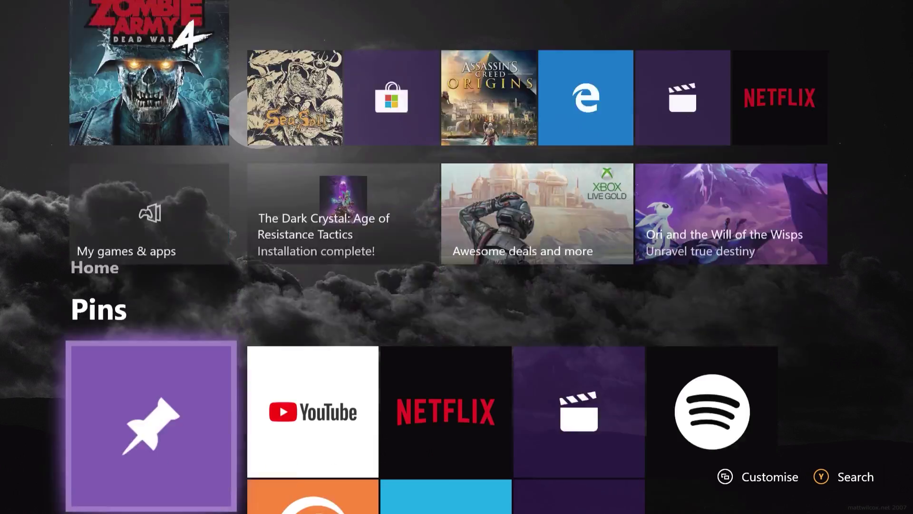
pyautogui.press('Down')
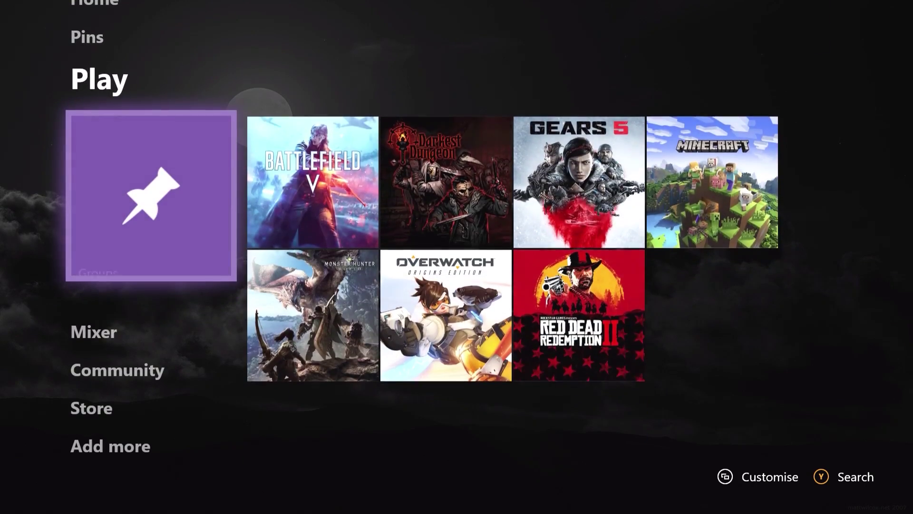
pyautogui.press('Down')
pyautogui.press('Down')
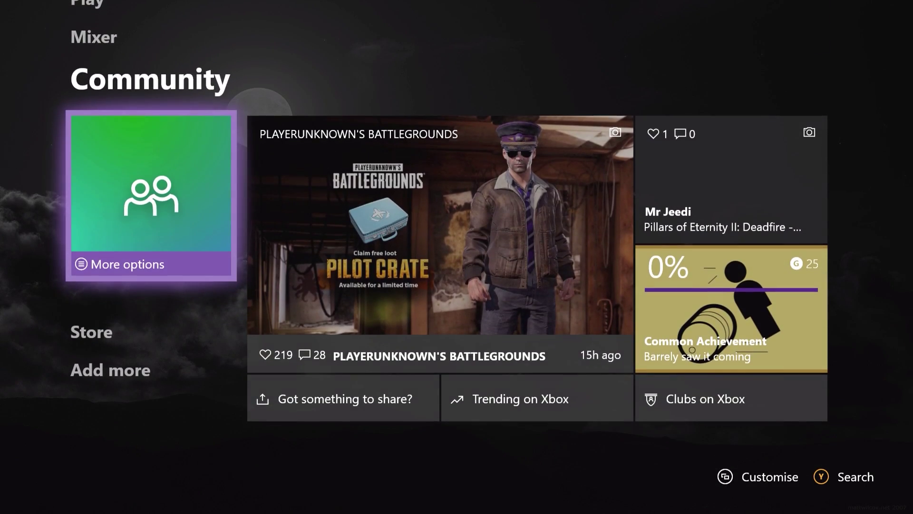
pyautogui.press('Up')
pyautogui.press('Up')
pyautogui.press('Up')
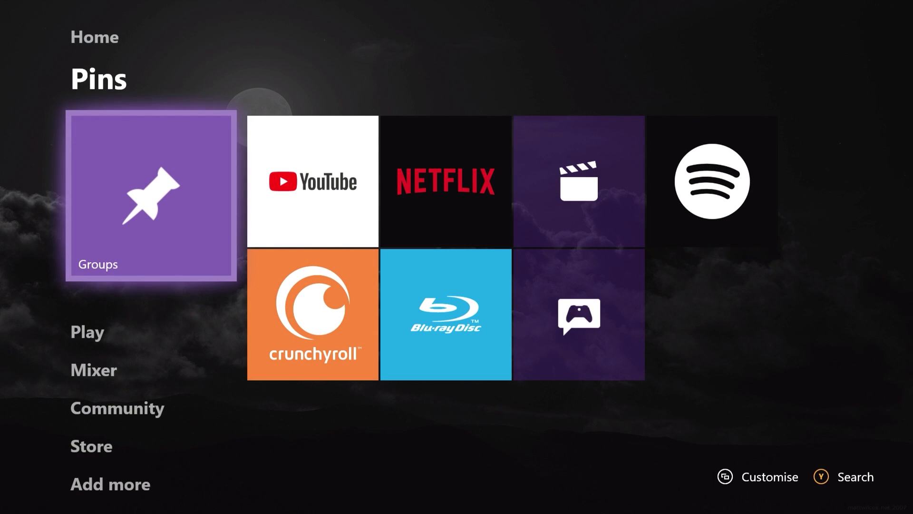
pyautogui.press('Menu')
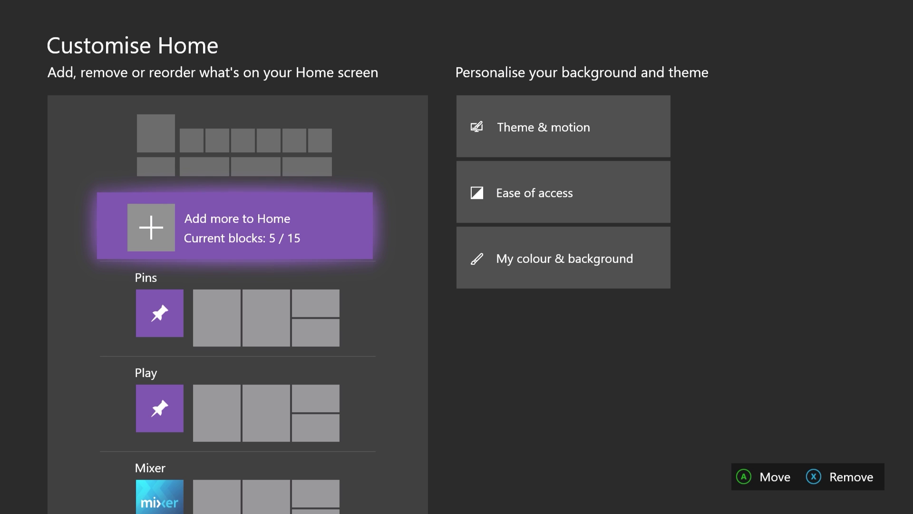
# Step: Move the Community block above Mixer, then drop it back below Mixer so the order stays unchanged
pyautogui.press('Down')
pyautogui.press('Down')
pyautogui.press('Down')
pyautogui.press('Down')
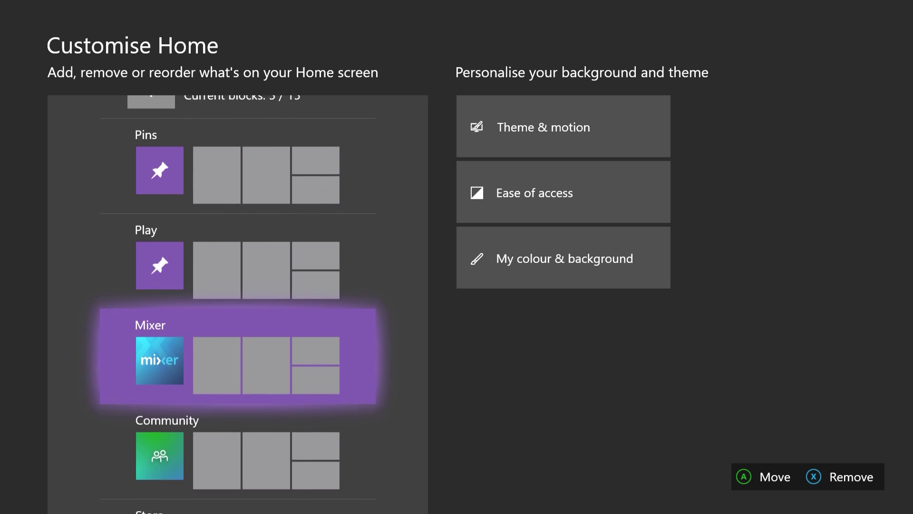
pyautogui.press('Return')
pyautogui.press('Up')
pyautogui.press('Down')
pyautogui.press('Return')
# Step: Look at the colour and background settings, then close Customise Home to reach the Play group
pyautogui.press('Up')
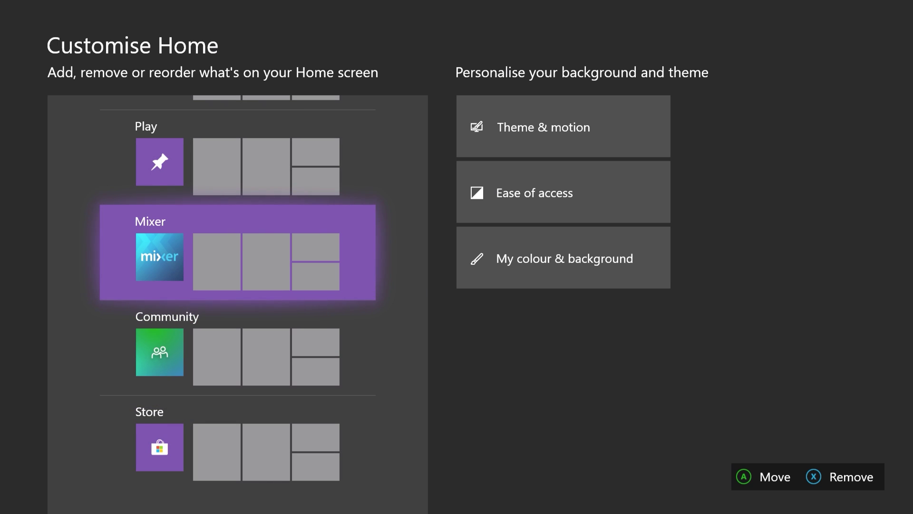
pyautogui.press('Right')
pyautogui.press('Left')
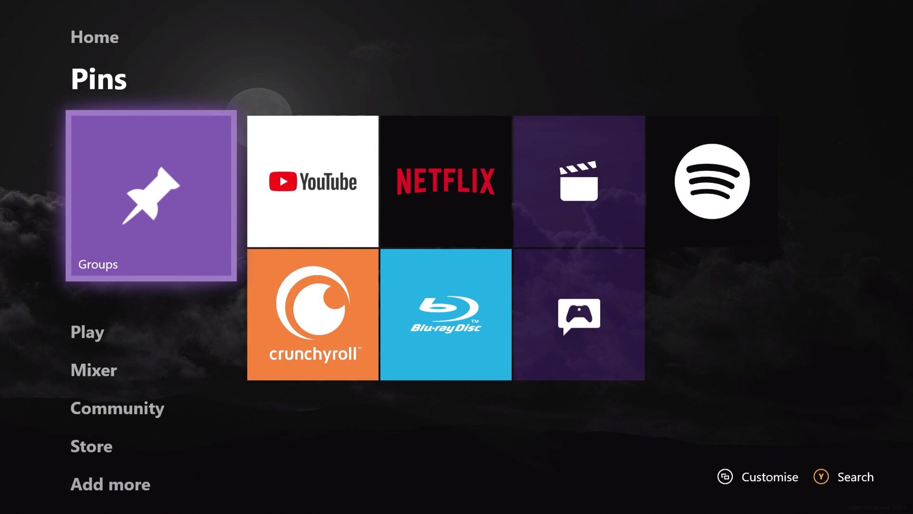
pyautogui.press('Down')
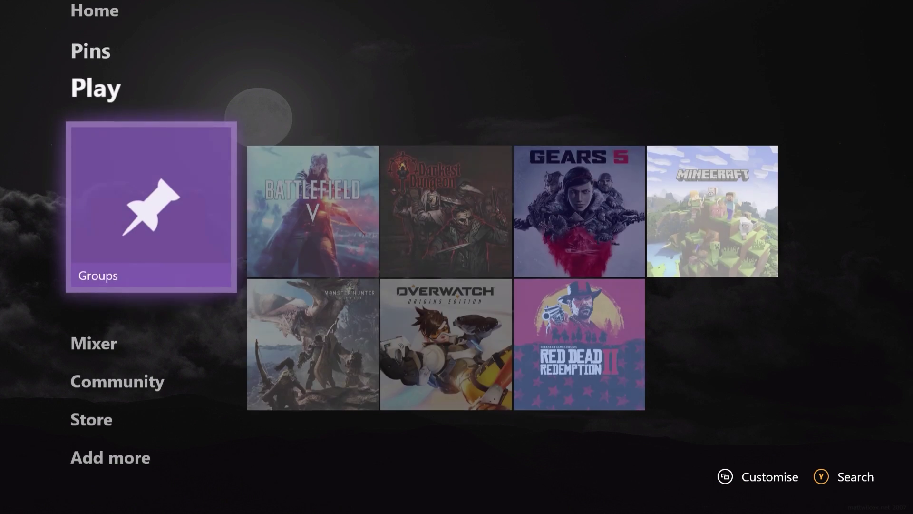
# Step: Browse the Mixer group's featured live stream, the next stream tile and the Top games list
pyautogui.press('Down')
pyautogui.press('Right')
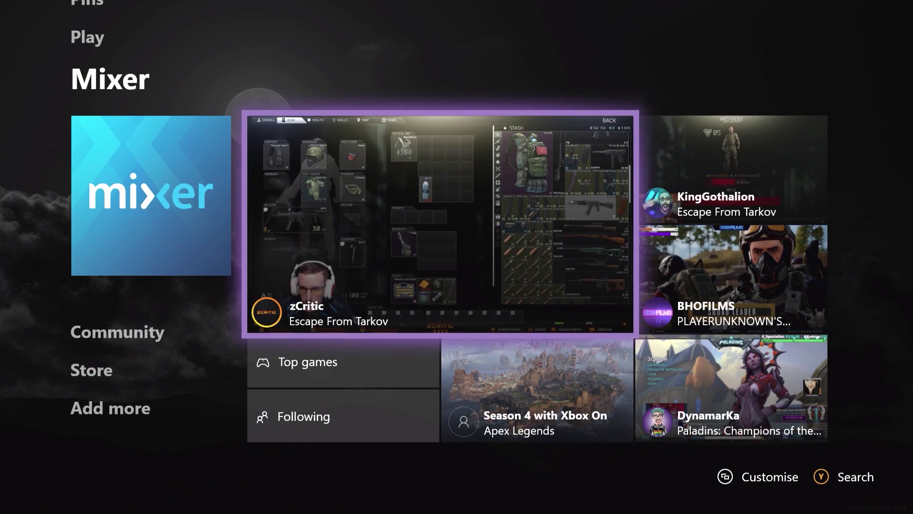
pyautogui.press('Right')
pyautogui.press('Left')
pyautogui.press('Right')
pyautogui.press('Left')
pyautogui.press('Down')
pyautogui.press('Up')
# Step: Browse the Community posts: PUBG, Trending on Xbox, Clubs on Xbox and Pillars of Eternity II
pyautogui.press('Down')
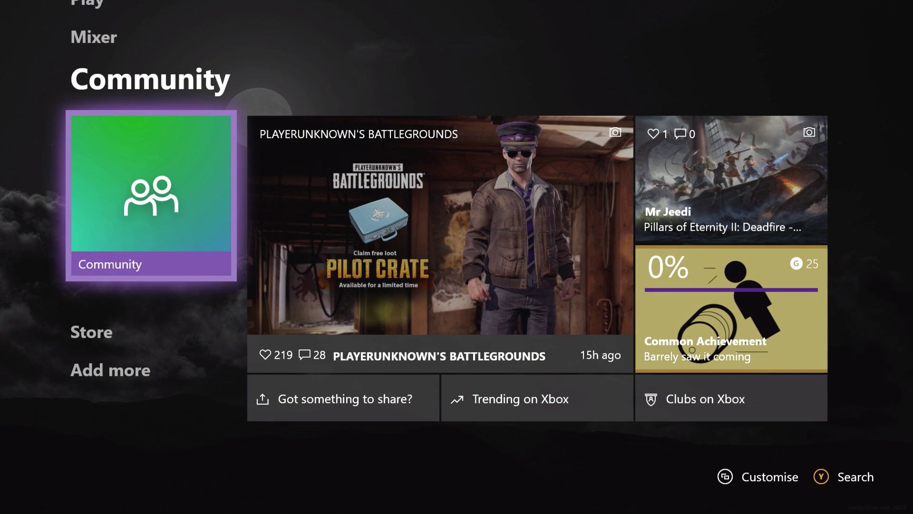
pyautogui.press('Right')
pyautogui.press('Down')
pyautogui.press('Right')
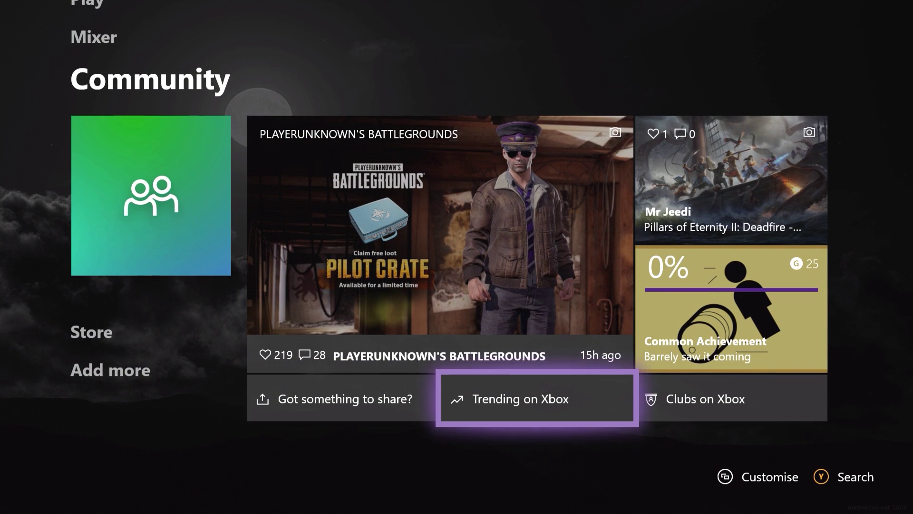
pyautogui.press('Right')
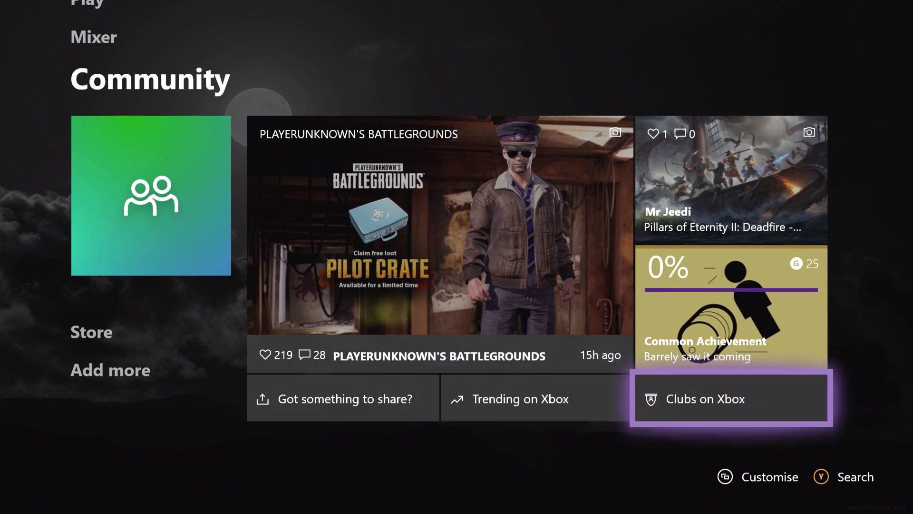
pyautogui.press('Up')
pyautogui.press('Up')
pyautogui.press('Left')
pyautogui.press('Right')
pyautogui.press('Left')
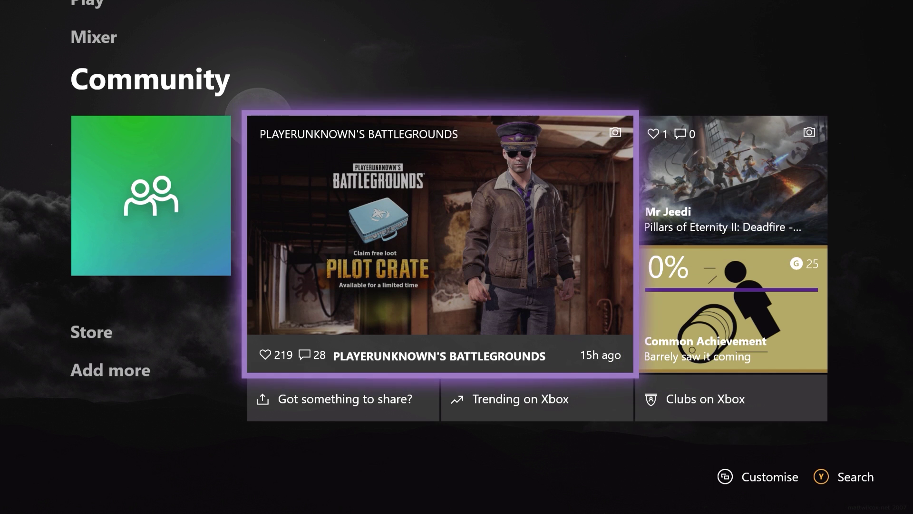
pyautogui.press('Left')
pyautogui.press('Down')
pyautogui.press('Up')
pyautogui.press('Right')
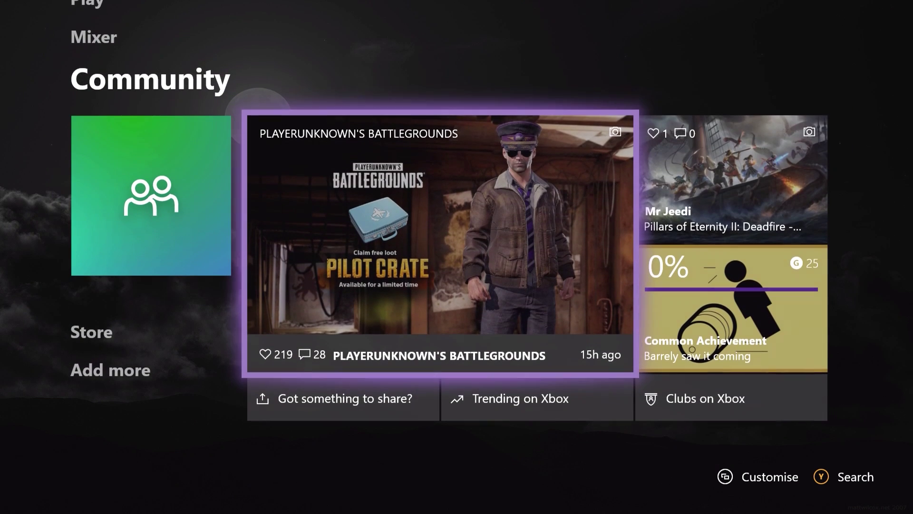
pyautogui.press('Left')
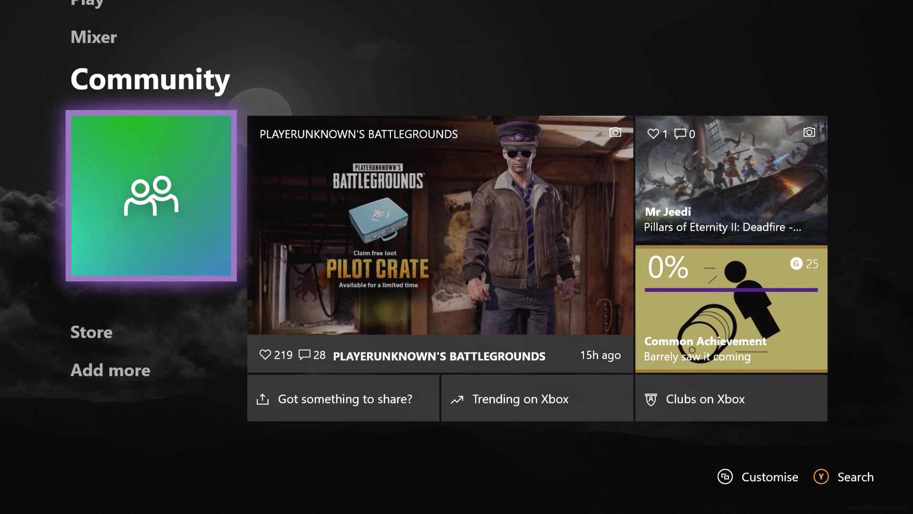
# Step: Browse the Store tiles: Zombie Army 4, Top paid, specials, New games, coming soon and Top free
pyautogui.press('Down')
pyautogui.press('Right')
pyautogui.press('Down')
pyautogui.press('Right')
pyautogui.press('Left')
pyautogui.press('Left')
pyautogui.press('Down')
pyautogui.press('Right')
pyautogui.press('Right')
pyautogui.press('Up')
pyautogui.press('Left')
pyautogui.press('Left')
pyautogui.press('Right')
pyautogui.press('Right')
pyautogui.press('Up')
pyautogui.press('Up')
pyautogui.press('Left')
pyautogui.press('Down')
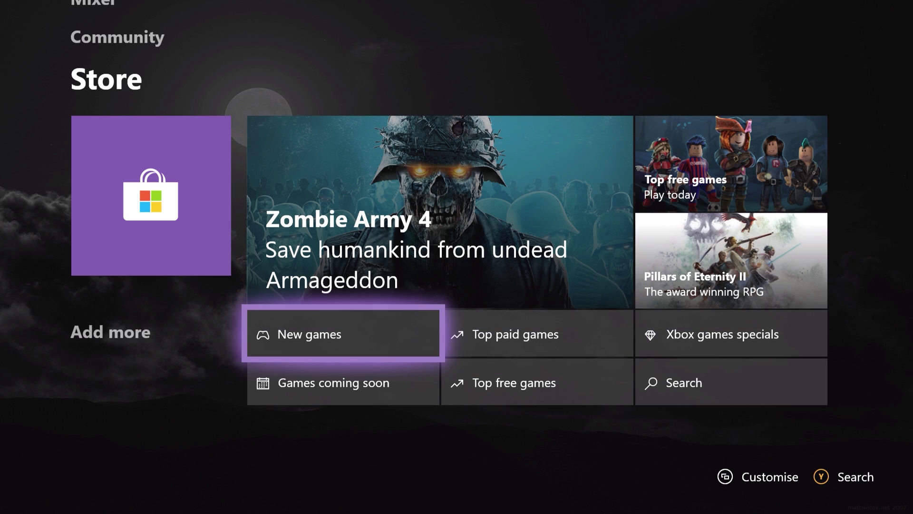
pyautogui.press('Left')
pyautogui.press('Tab')
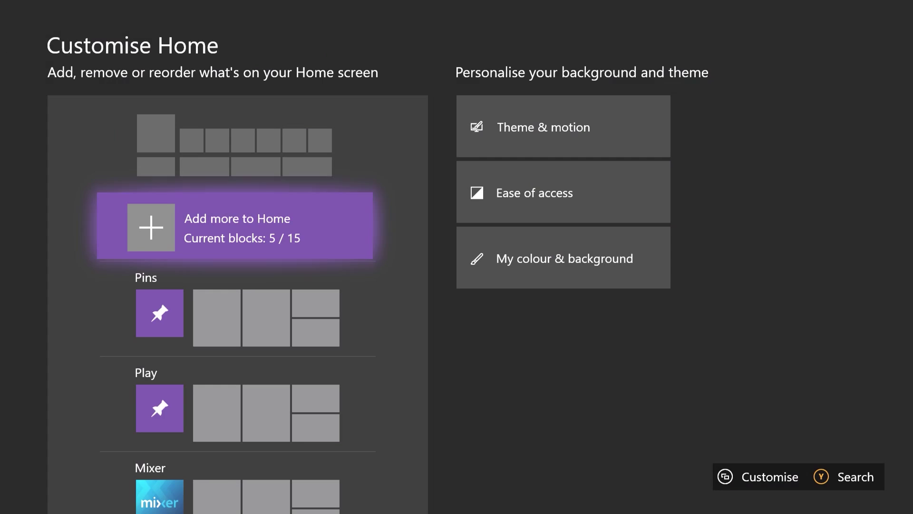
# Step: Remove the Store, Community and Mixer blocks from Home in Customise Home
pyautogui.press('Down')
pyautogui.press('Down')
pyautogui.press('Down')
pyautogui.press('Down')
pyautogui.press('Down')
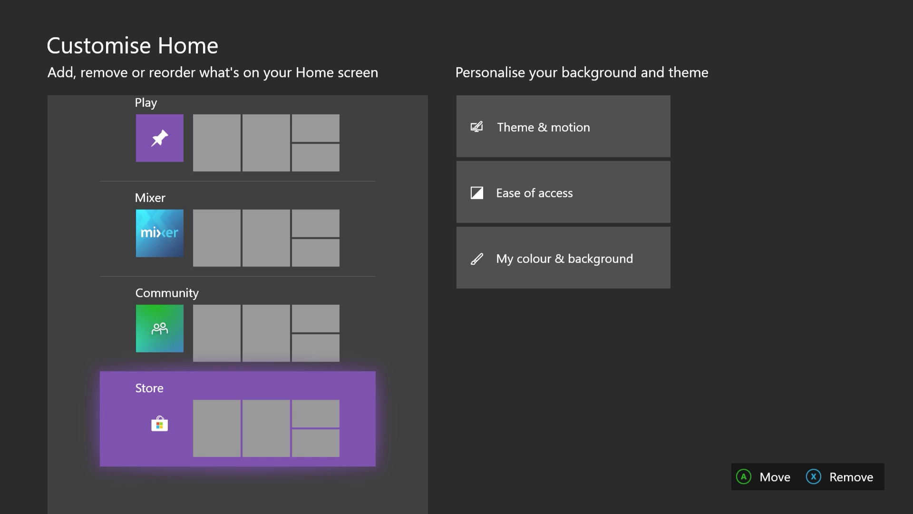
pyautogui.press('Up')
pyautogui.press('Up')
pyautogui.press('Up')
pyautogui.press('Up')
pyautogui.press('Up')
pyautogui.press('Down')
pyautogui.press('Down')
pyautogui.press('Down')
pyautogui.press('Down')
pyautogui.press('Up')
pyautogui.press('Up')
pyautogui.press('Up')
pyautogui.press('Up')
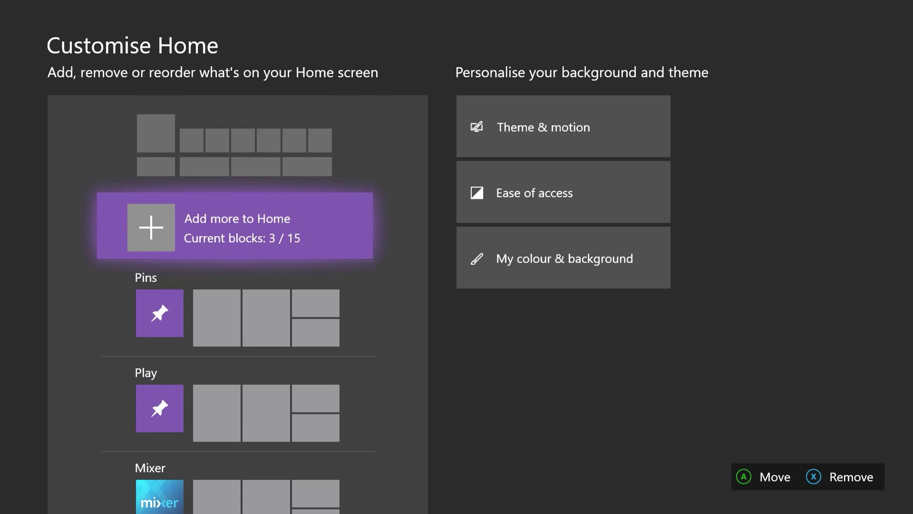
pyautogui.press('Down')
pyautogui.press('Down')
pyautogui.press('Down')
pyautogui.press('Up')
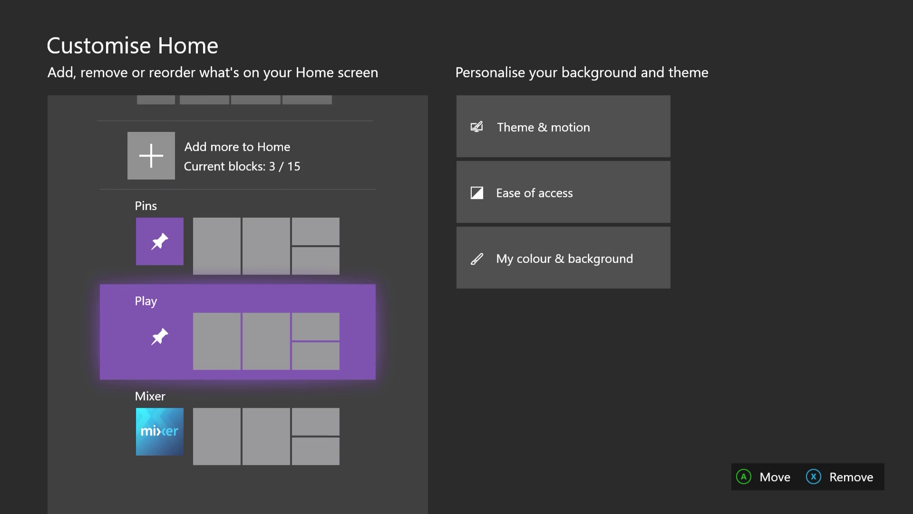
pyautogui.press('Down')
pyautogui.press('Delete')
# Step: Check the remaining Pins and Play blocks, then close Customise Home
pyautogui.press('Down')
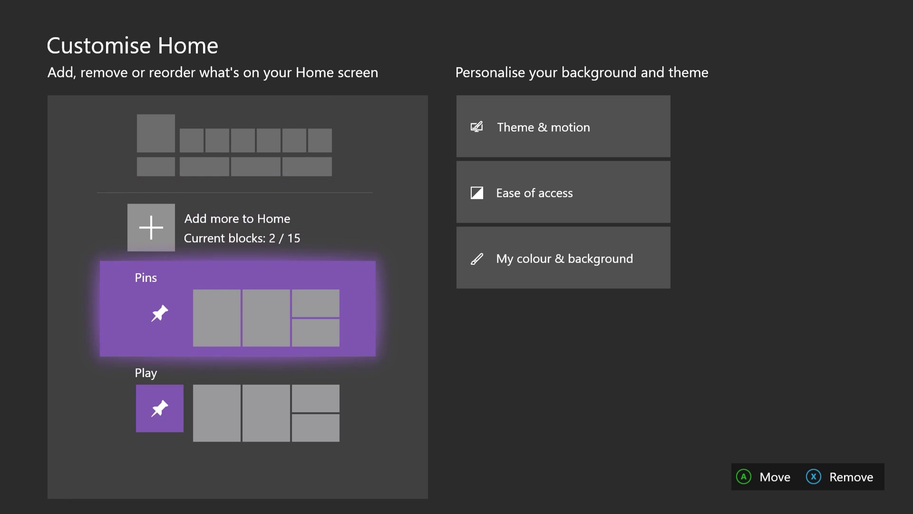
pyautogui.press('Down')
pyautogui.press('Up')
pyautogui.press('Down')
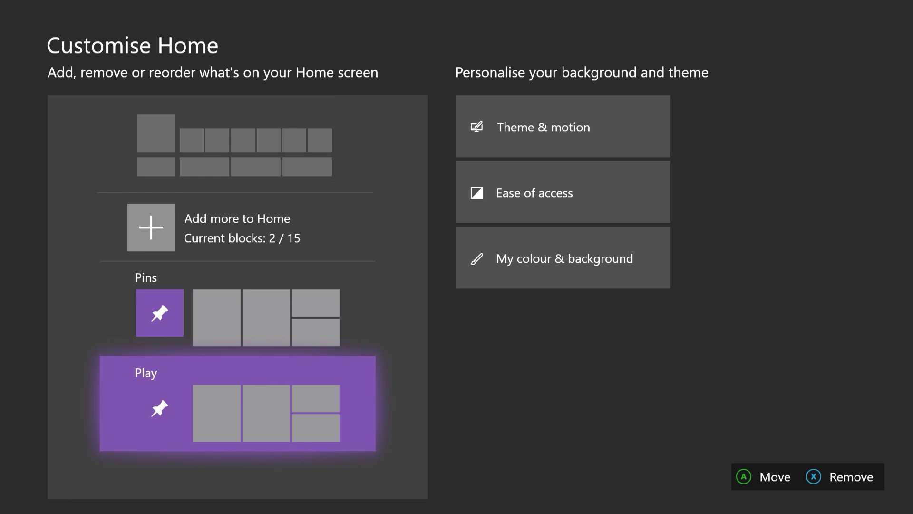
pyautogui.press('Up')
pyautogui.press('Down')
pyautogui.press('Up')
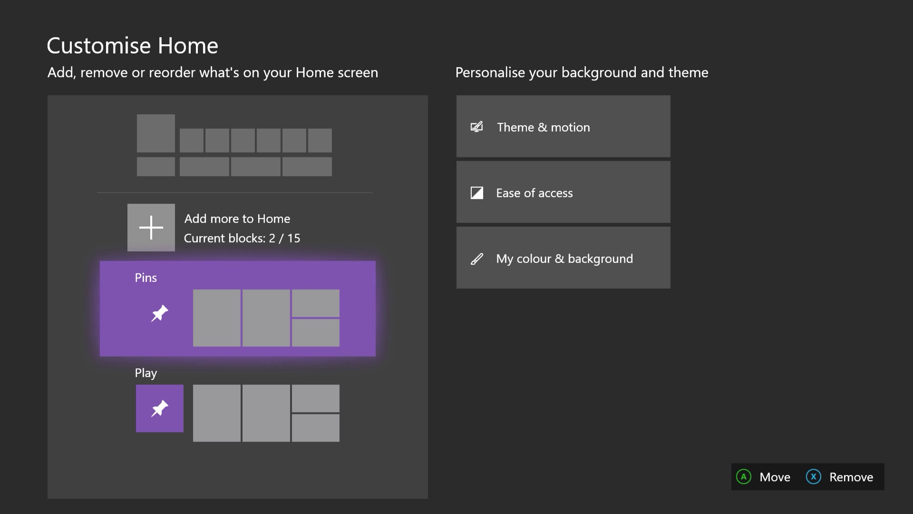
pyautogui.press('Escape')
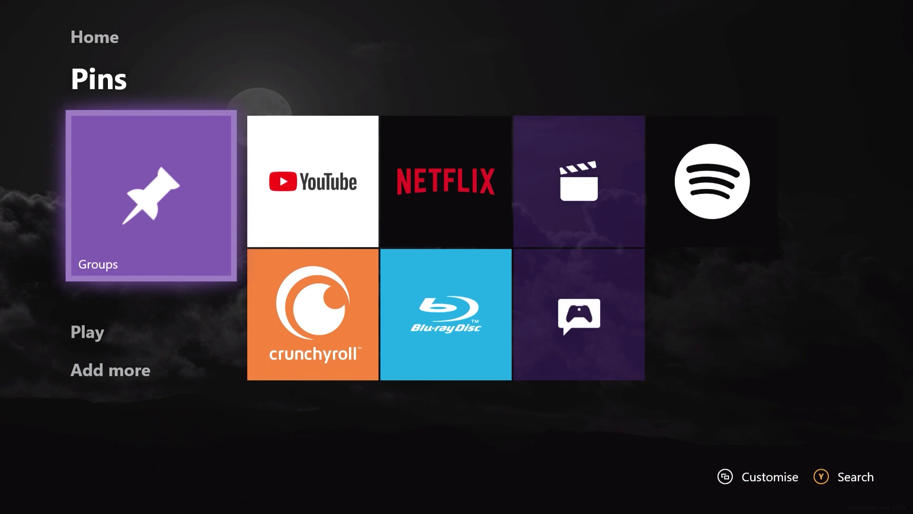
# Step: View the Welcome and Xbox Live Gold suggestions, then open My games & apps from Play
pyautogui.press('Down')
pyautogui.press('Down')
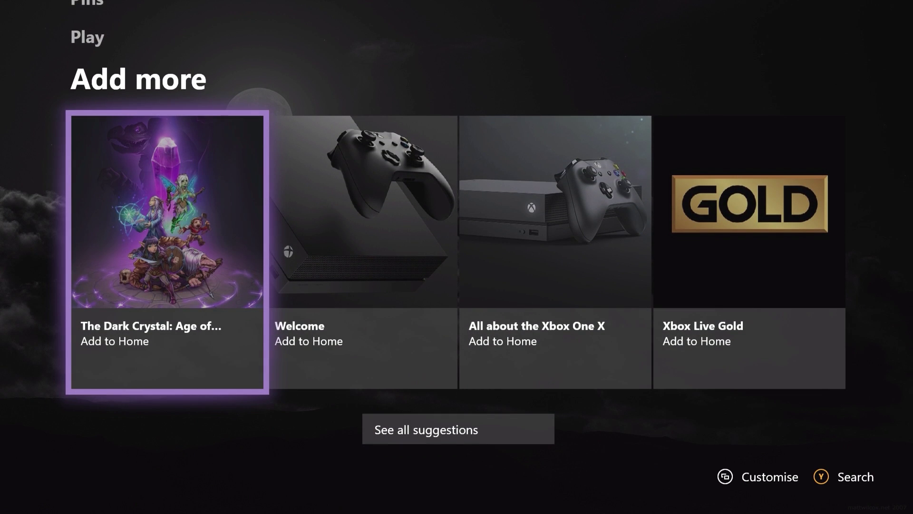
pyautogui.press('Right')
pyautogui.press('Right')
pyautogui.press('Right')
pyautogui.press('Left')
pyautogui.press('Left')
pyautogui.press('Left')
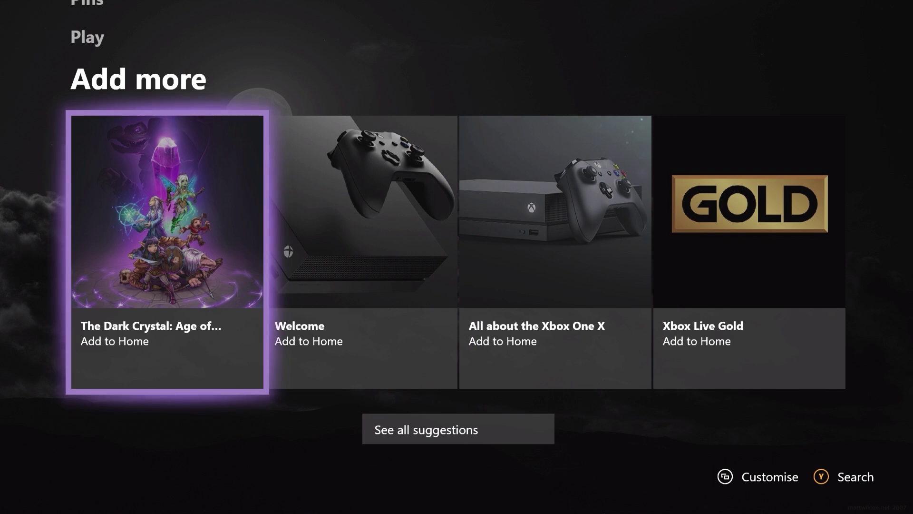
pyautogui.press('Up')
pyautogui.press('Up')
pyautogui.press('Up')
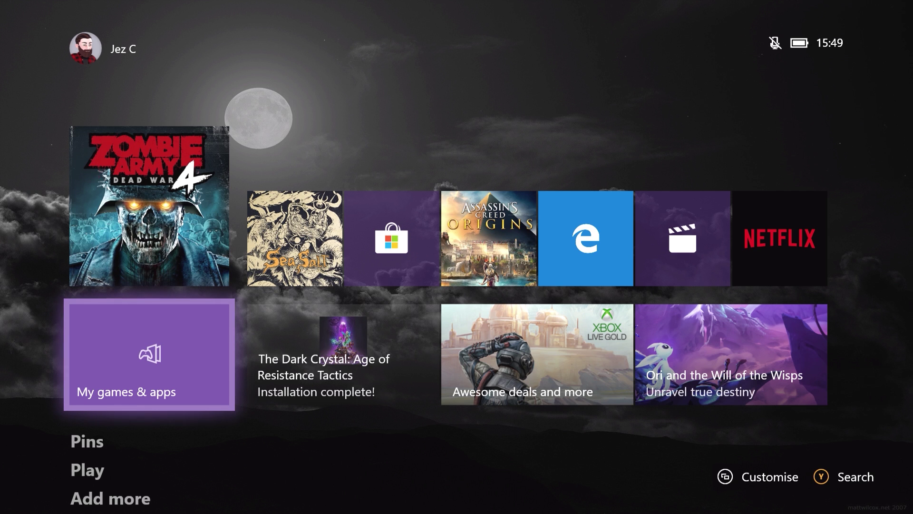
pyautogui.press('Return')
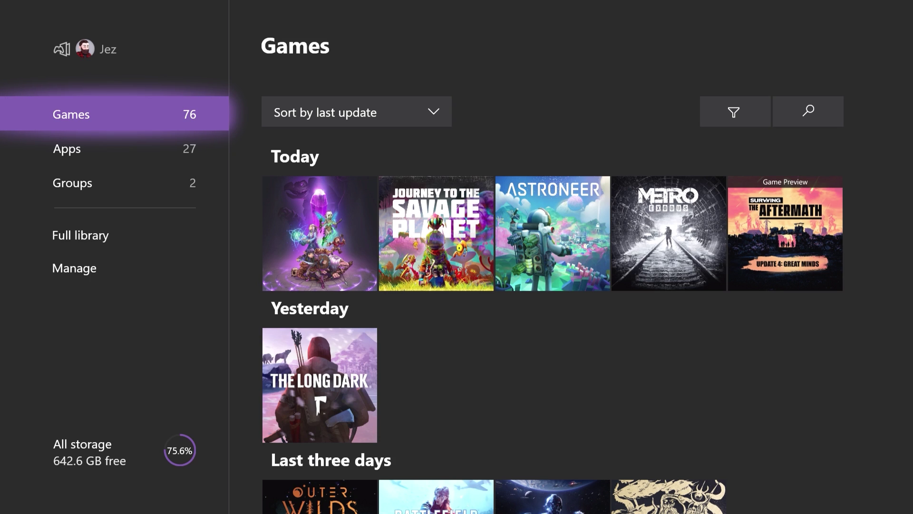
# Step: Switch between the Games, Manage and Full library sidebar sections, settling on Full library
pyautogui.press('Down')
pyautogui.press('Down')
pyautogui.press('Down')
pyautogui.press('Down')
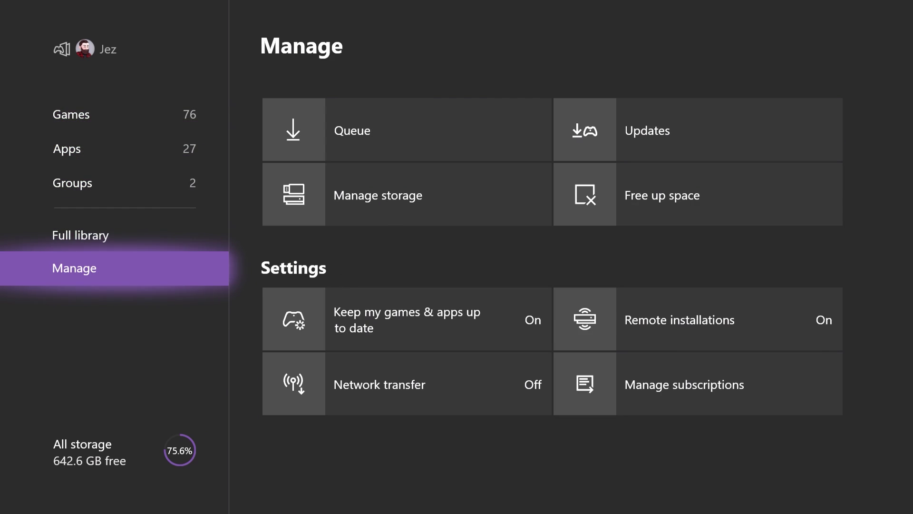
pyautogui.press('Up')
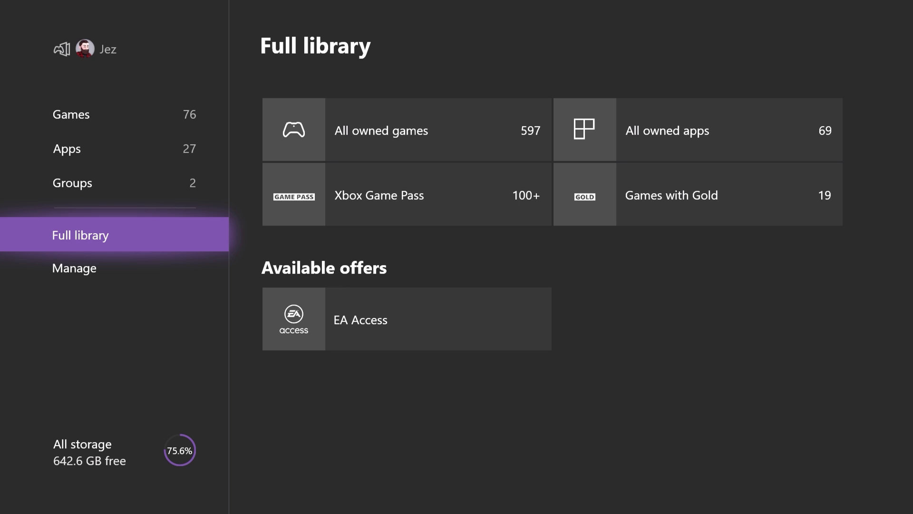
pyautogui.press('Up')
pyautogui.press('Up')
pyautogui.press('Up')
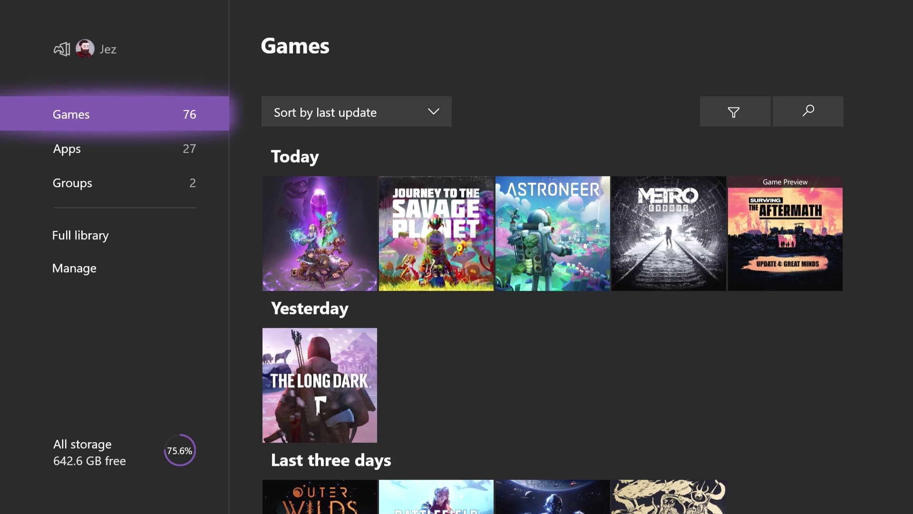
pyautogui.press('Down')
pyautogui.press('Down')
pyautogui.press('Down')
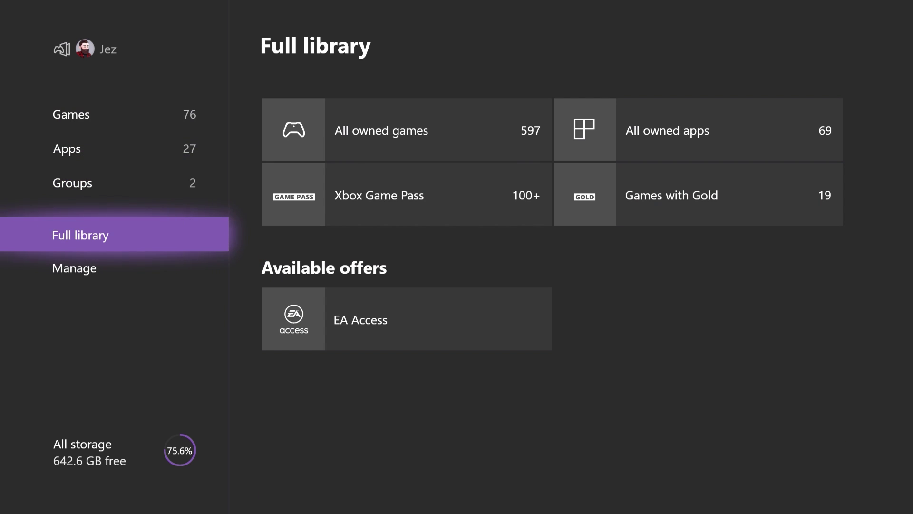
pyautogui.press('Up')
pyautogui.press('Up')
pyautogui.press('Up')
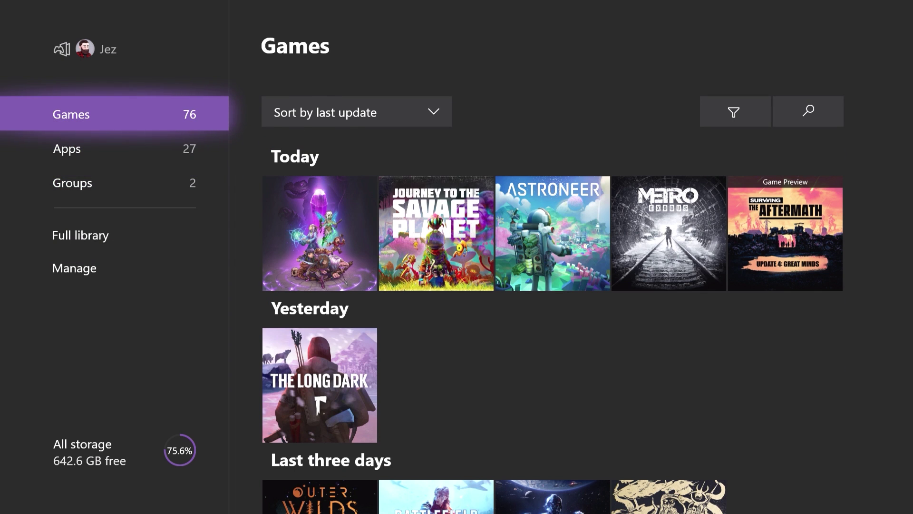
pyautogui.press('Down')
pyautogui.press('Down')
pyautogui.press('Down')
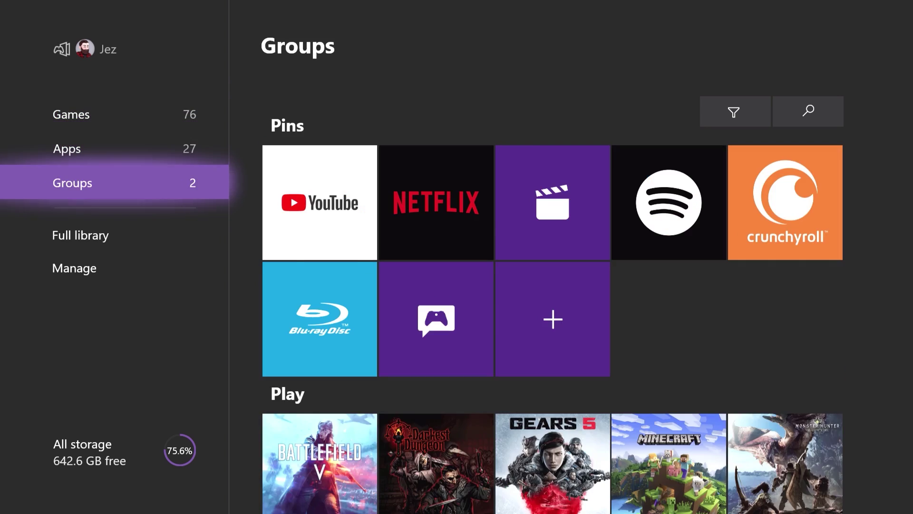
pyautogui.press('Right')
pyautogui.press('Left')
# Step: Browse the All owned apps, Xbox Game Pass and Games with Gold categories, then open All owned games
pyautogui.press('Right')
pyautogui.press('Left')
pyautogui.press('Right')
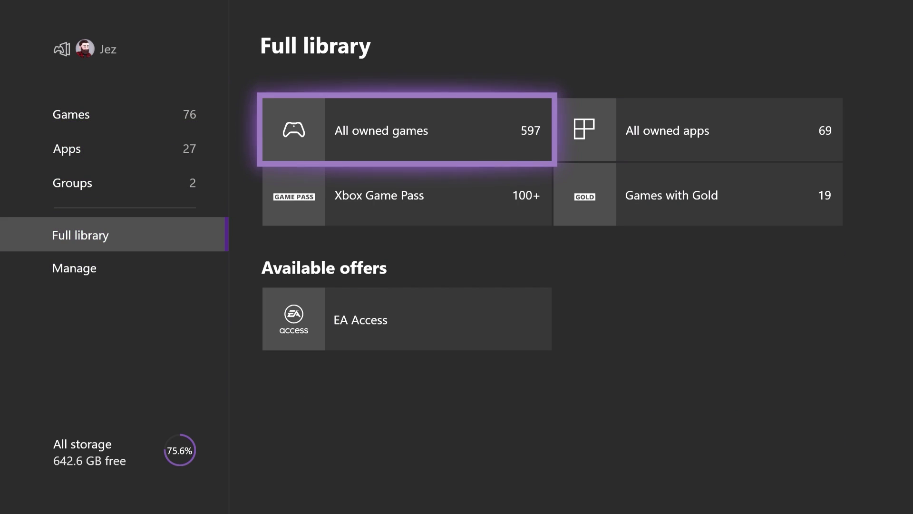
pyautogui.press('Right')
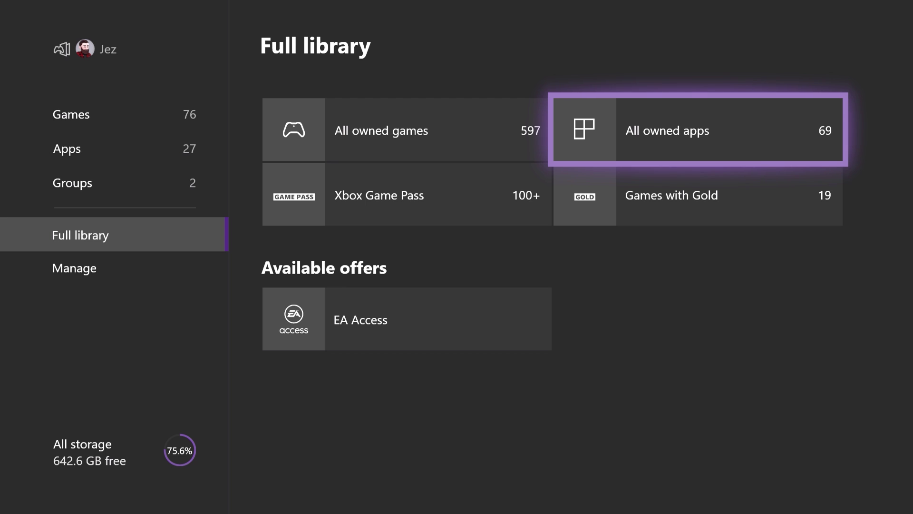
pyautogui.press('Down')
pyautogui.press('Left')
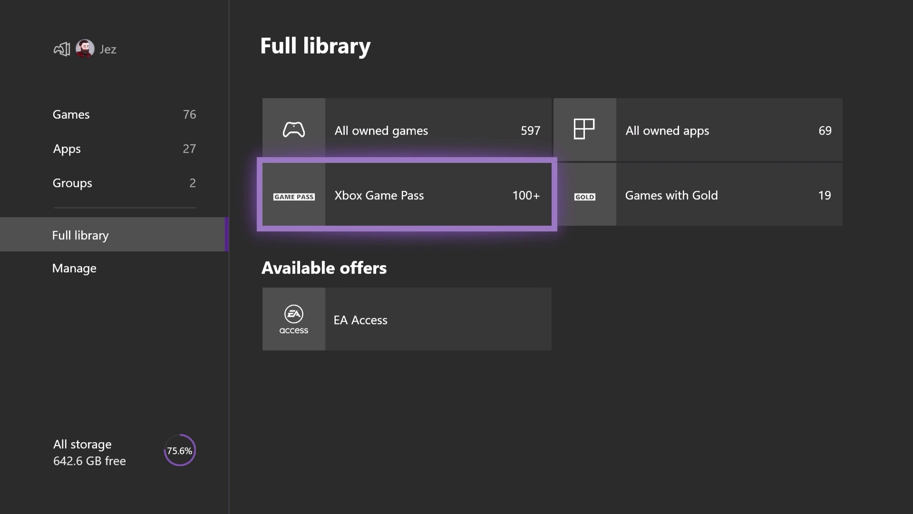
pyautogui.press('Right')
pyautogui.press('Left')
pyautogui.press('Up')
pyautogui.press('Return')
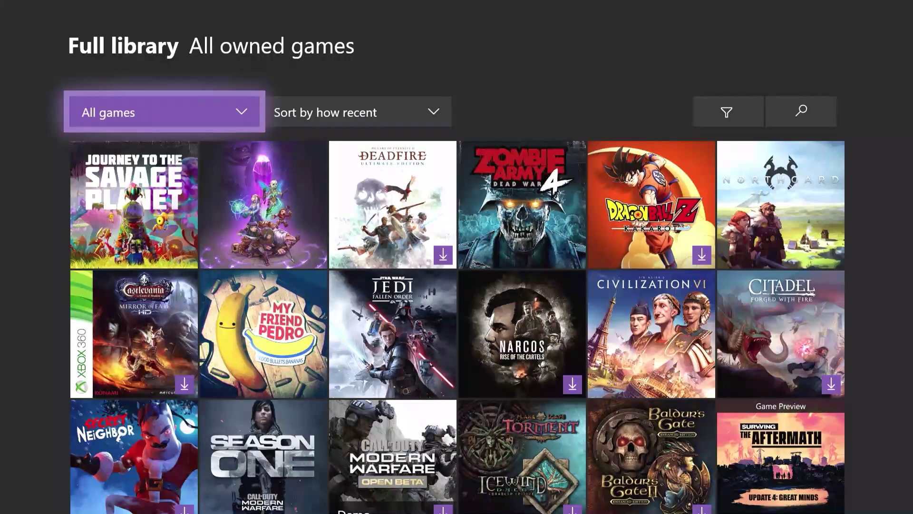
# Step: Browse the owned games grid, checking Deadfire, Zombie Army 4 and Narcos
pyautogui.press('Right')
pyautogui.press('Down')
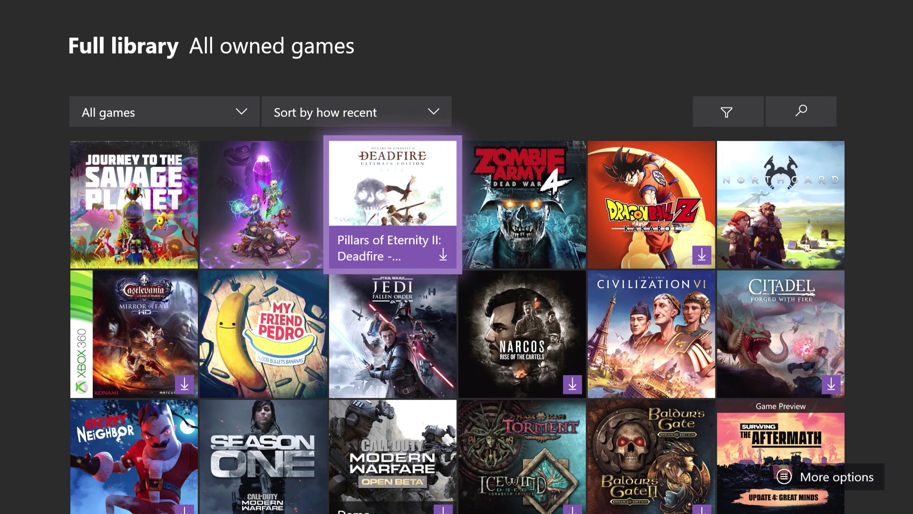
pyautogui.press('Right')
pyautogui.press('Left')
pyautogui.press('Right')
pyautogui.press('Down')
pyautogui.press('Up')
# Step: Check the Ready to install and Installed filters without changing them, then go to Manage
pyautogui.press('Left')
pyautogui.press('Return')
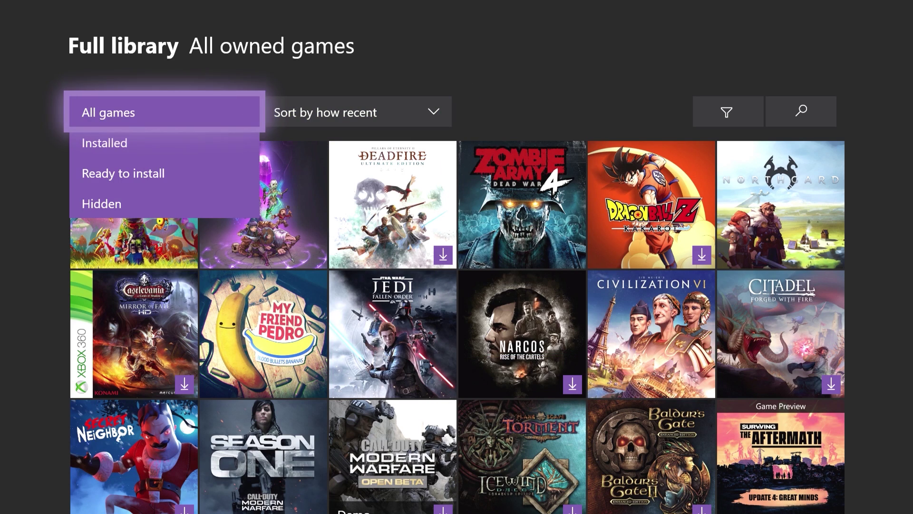
pyautogui.press('Down')
pyautogui.press('Down')
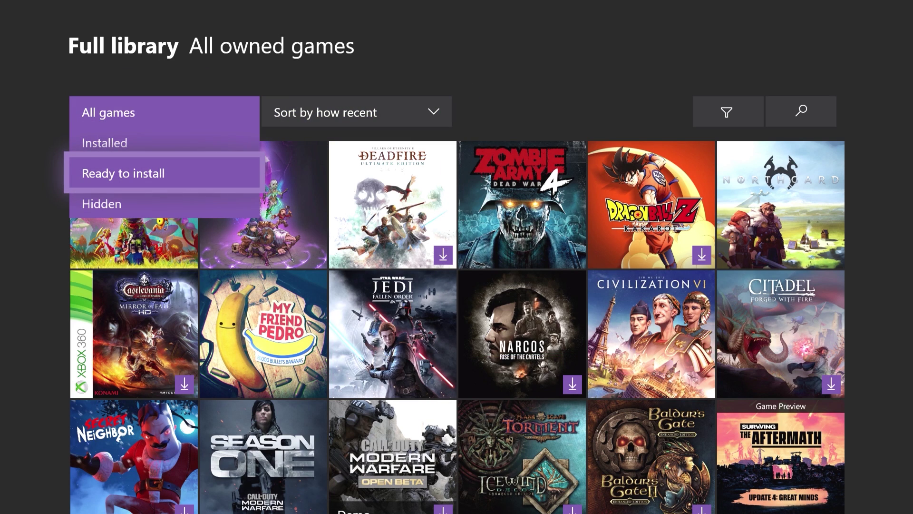
pyautogui.press('Up')
pyautogui.press('Escape')
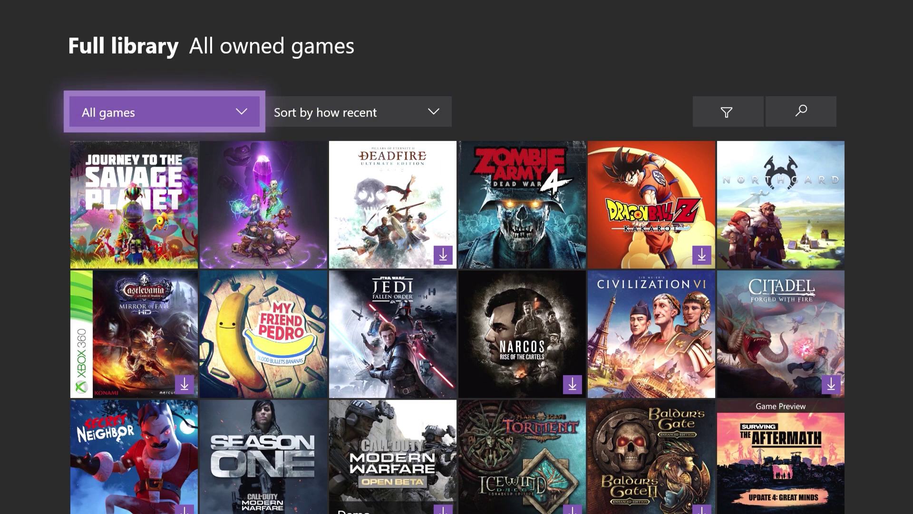
pyautogui.press('Escape')
pyautogui.press('Left')
pyautogui.press('Down')
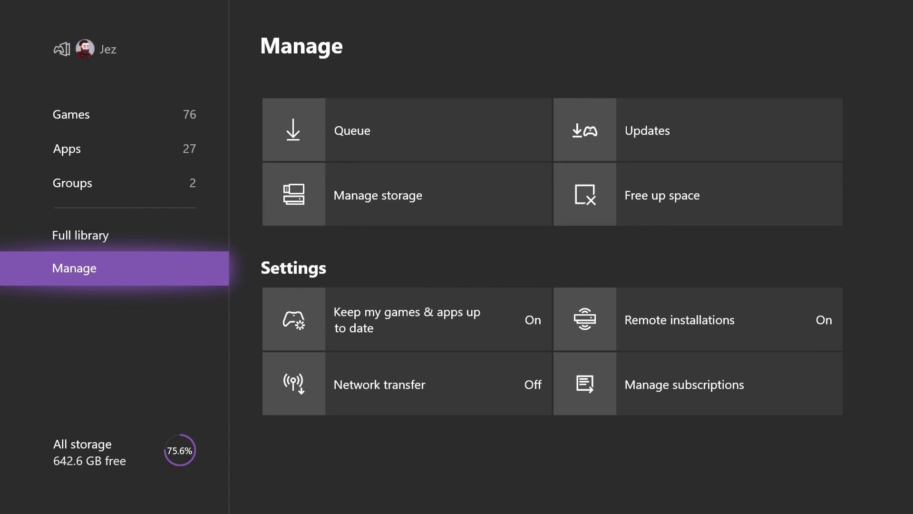
# Step: Review Updates, Free up space, Manage storage, auto-update, Remote installations, Network transfer and Queue
pyautogui.press('Right')
pyautogui.press('Down')
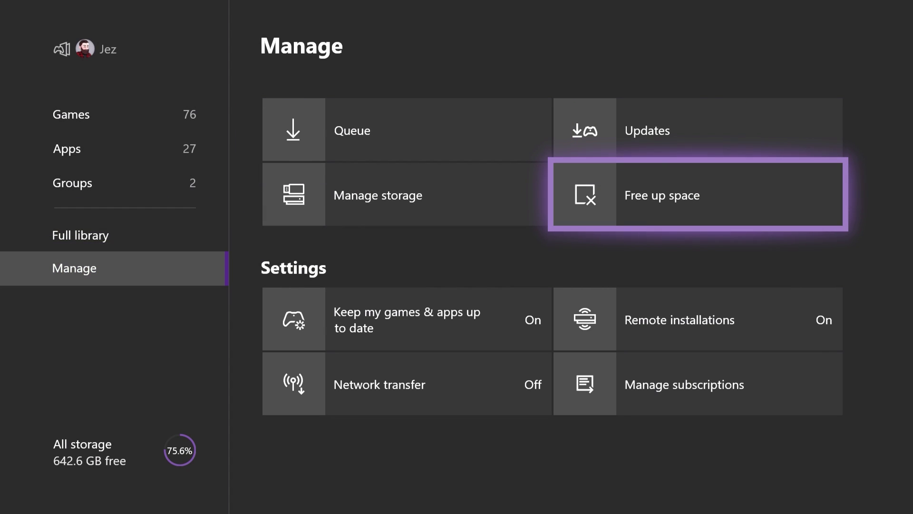
pyautogui.press('Left')
pyautogui.press('Right')
pyautogui.press('Left')
pyautogui.press('Down')
pyautogui.press('Down')
pyautogui.press('Right')
pyautogui.press('Up')
pyautogui.press('Down')
pyautogui.press('Up')
pyautogui.press('Up')
pyautogui.press('Up')
pyautogui.press('Left')
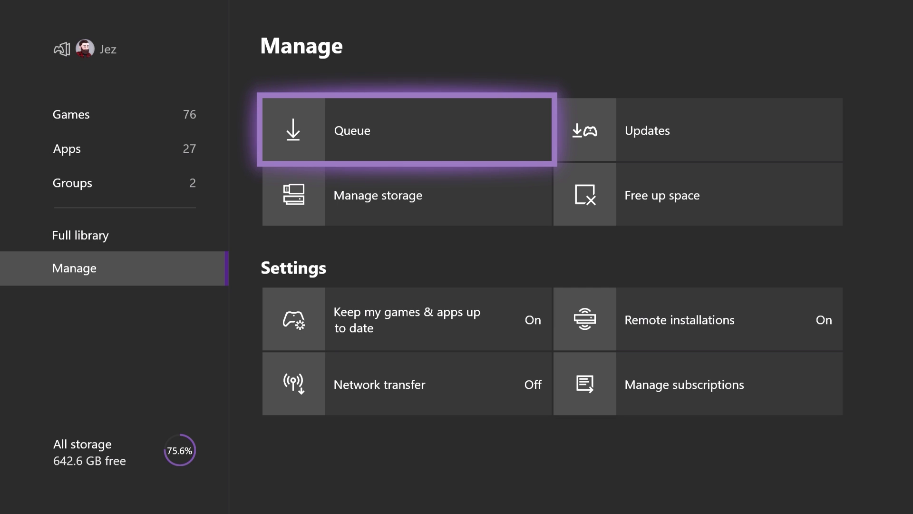
pyautogui.press('Left')
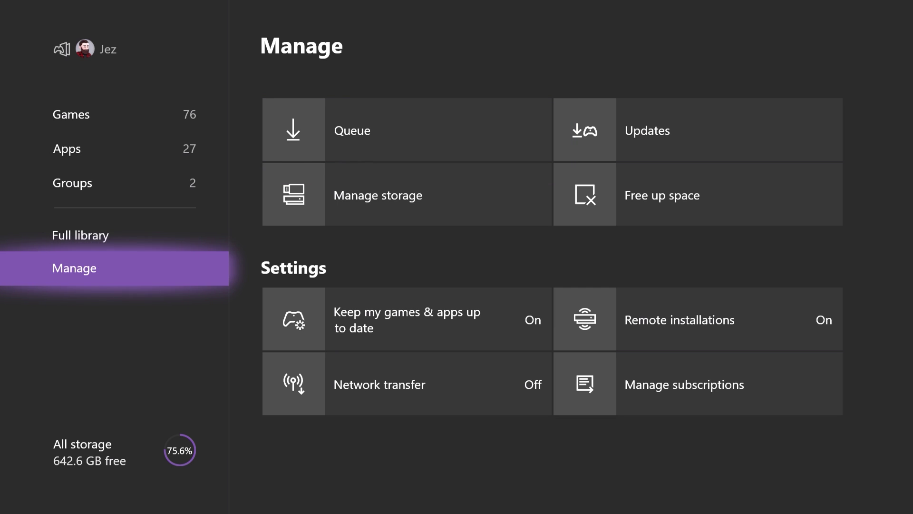
# Step: Revisit Updates, Free up space and Manage storage, then return to the Games section
pyautogui.press('Right')
pyautogui.press('Right')
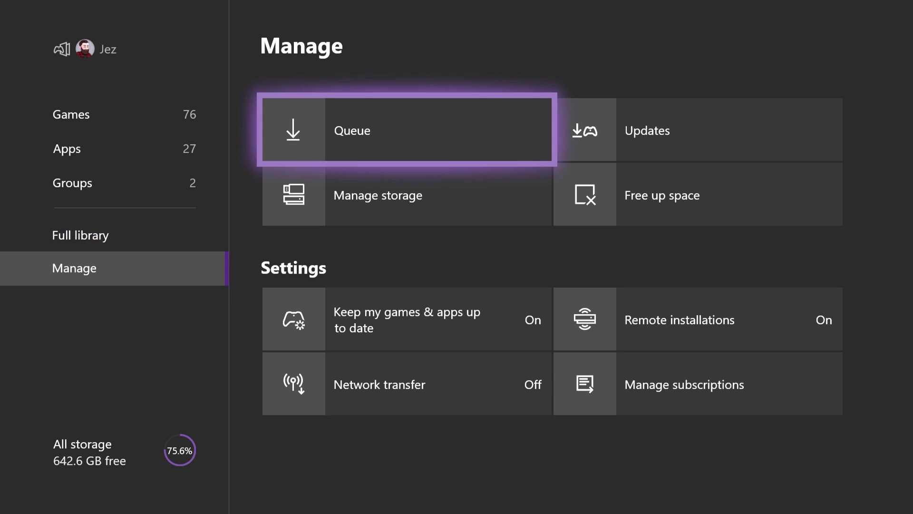
pyautogui.press('Down')
pyautogui.press('Left')
pyautogui.press('Right')
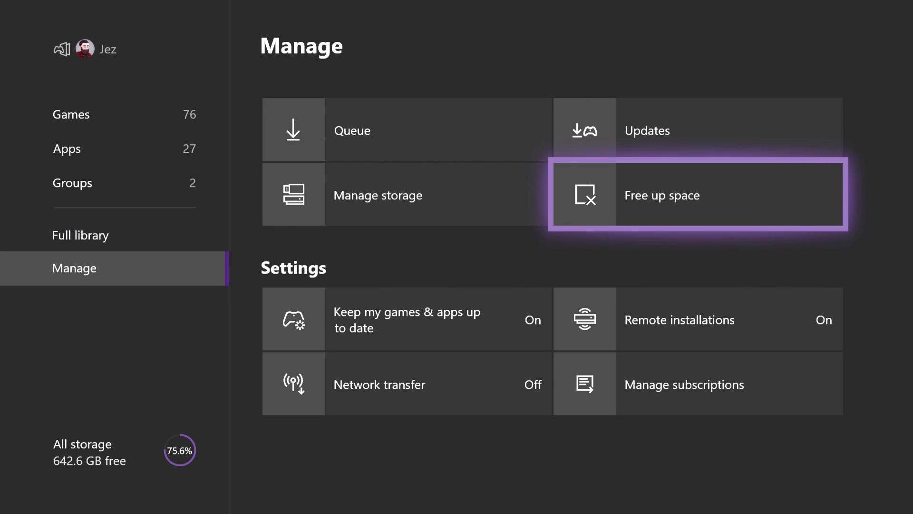
pyautogui.press('Left')
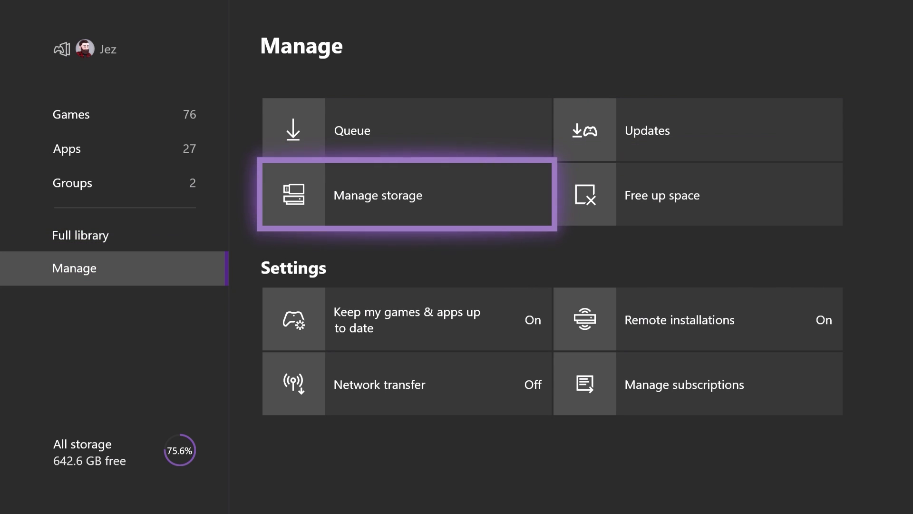
pyautogui.press('Left')
pyautogui.press('Up')
pyautogui.press('Up')
pyautogui.press('Up')
pyautogui.press('Up')
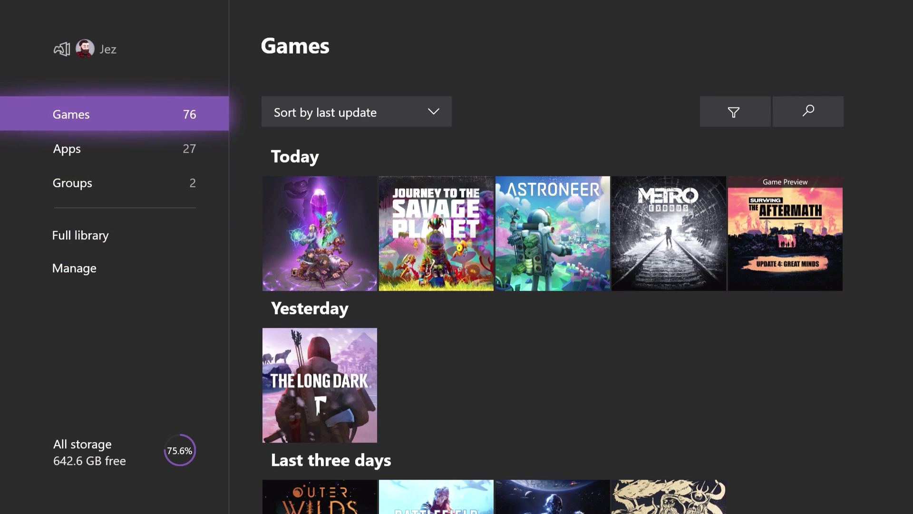